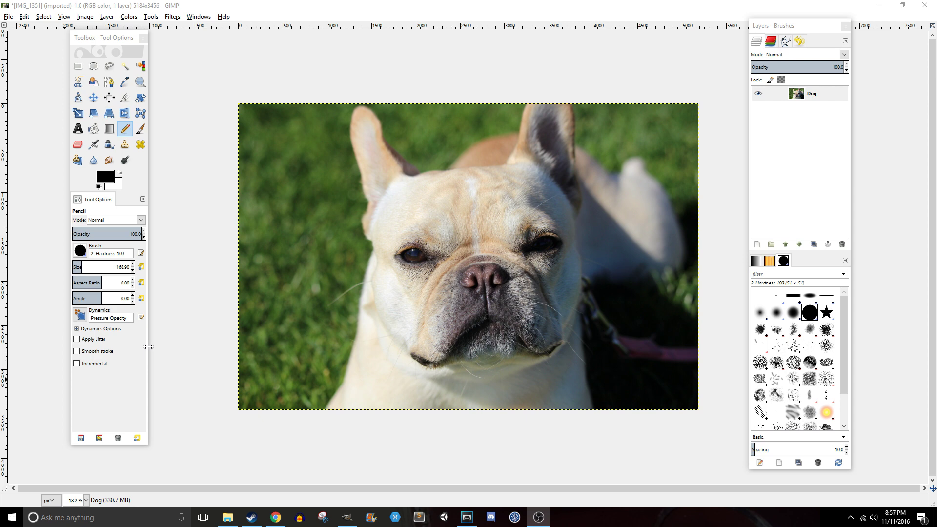
Add a transparent layer named 'Black' above the Dog photo and switch to Bucket Fill to fill it black
click(757, 244)
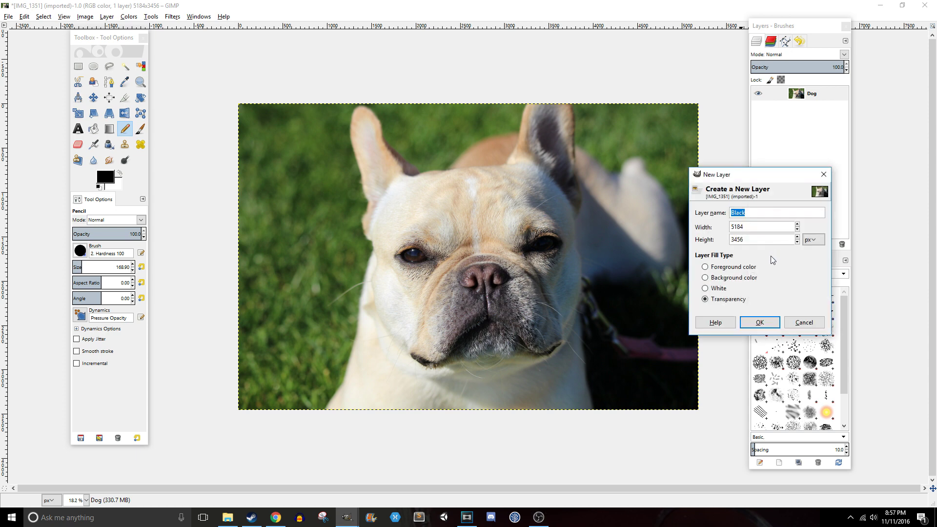
click(767, 322)
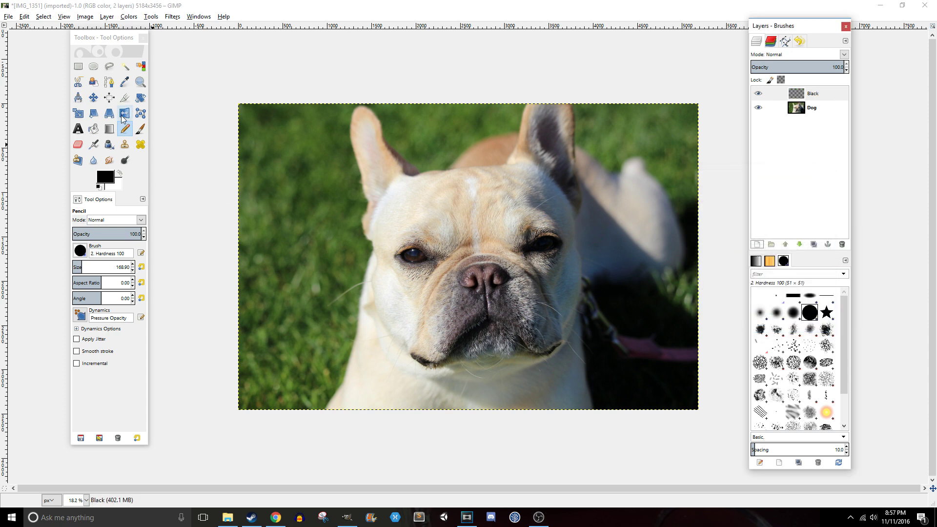
click(94, 129)
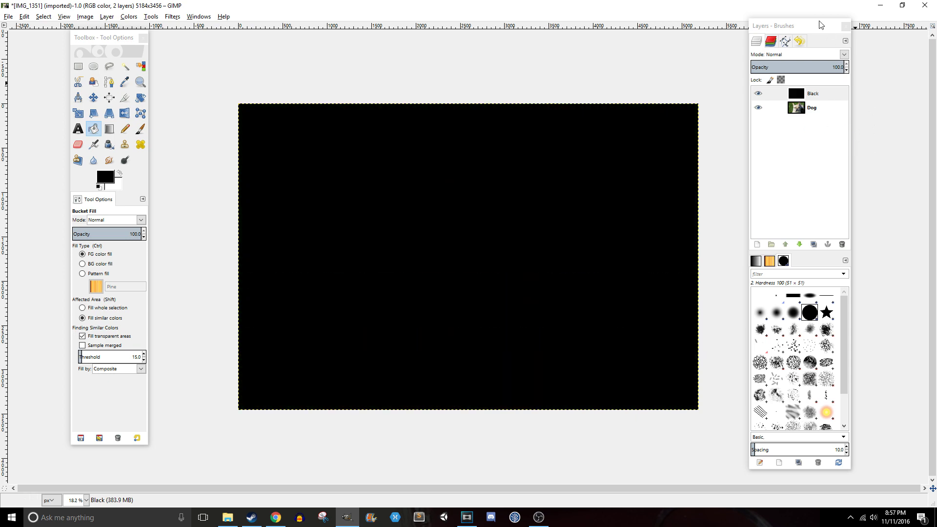
Test the Black layer's transparency by lowering its opacity to 55.2, then return it to 100
drag(820, 26, 813, 24)
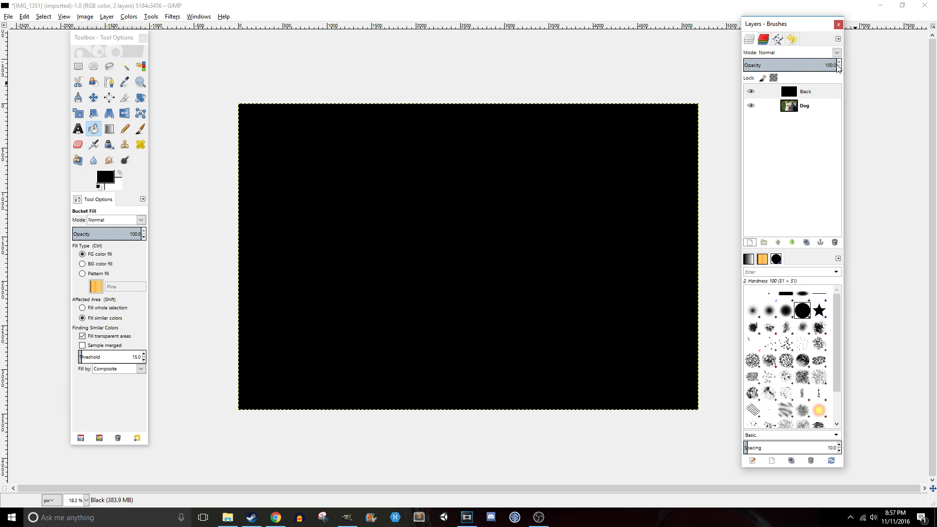
drag(833, 65, 874, 119)
Add a White (full opacity) layer mask to the Black layer
right_click(819, 97)
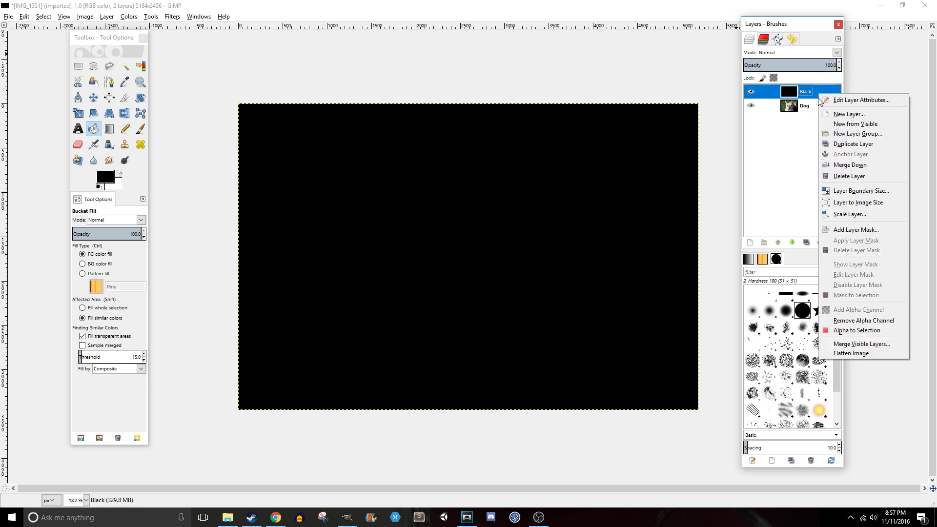
click(865, 231)
drag(861, 153, 468, 80)
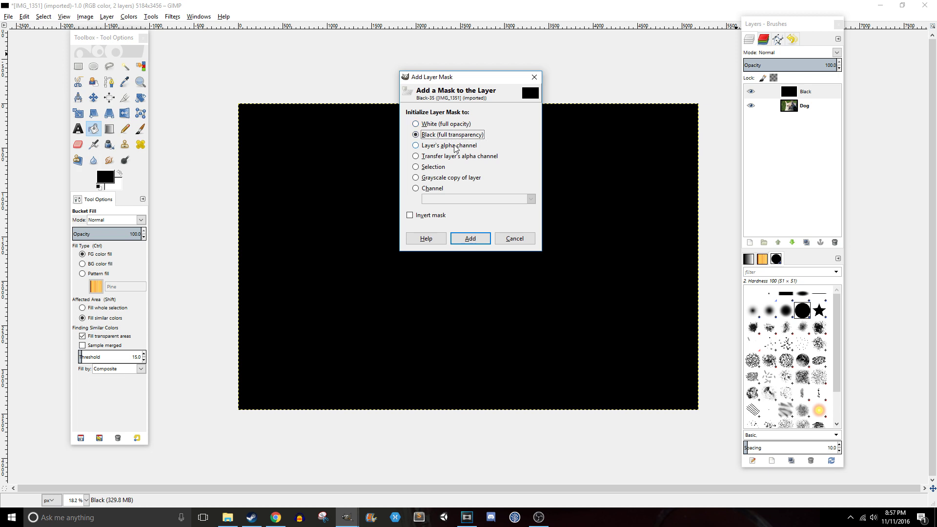
click(461, 127)
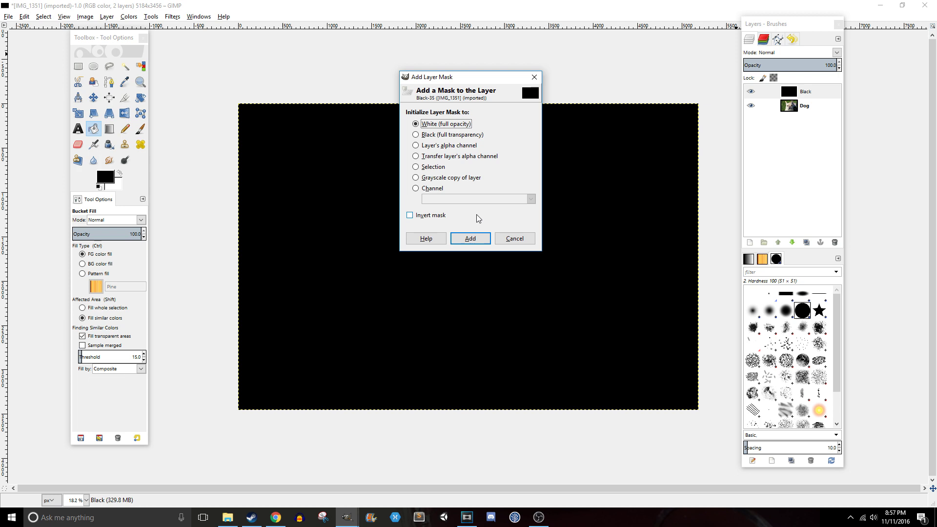
click(480, 239)
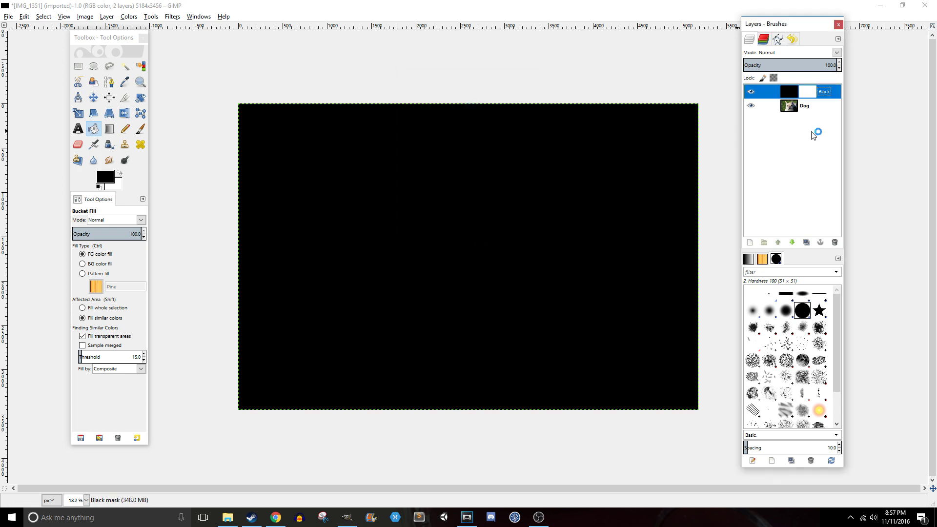
Enable Edit Layer Mask on the Black layer so painting affects its mask
right_click(820, 97)
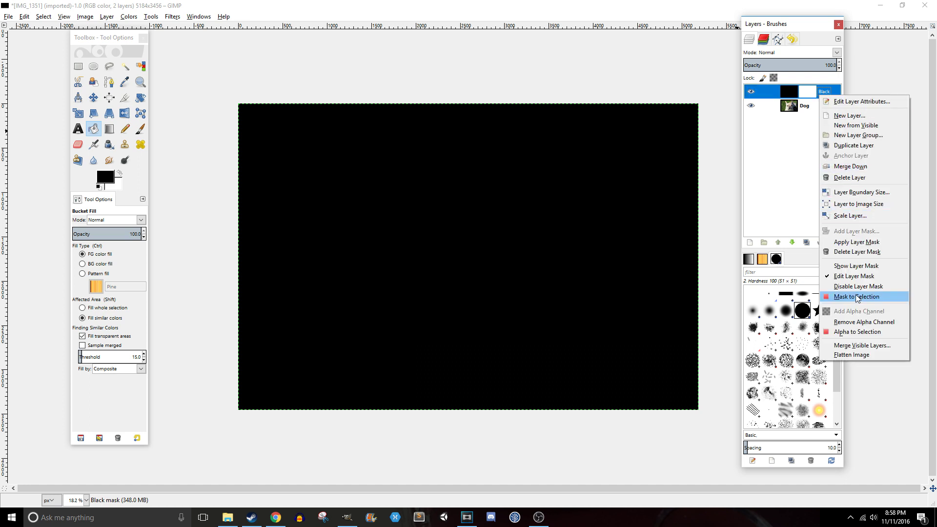
click(856, 277)
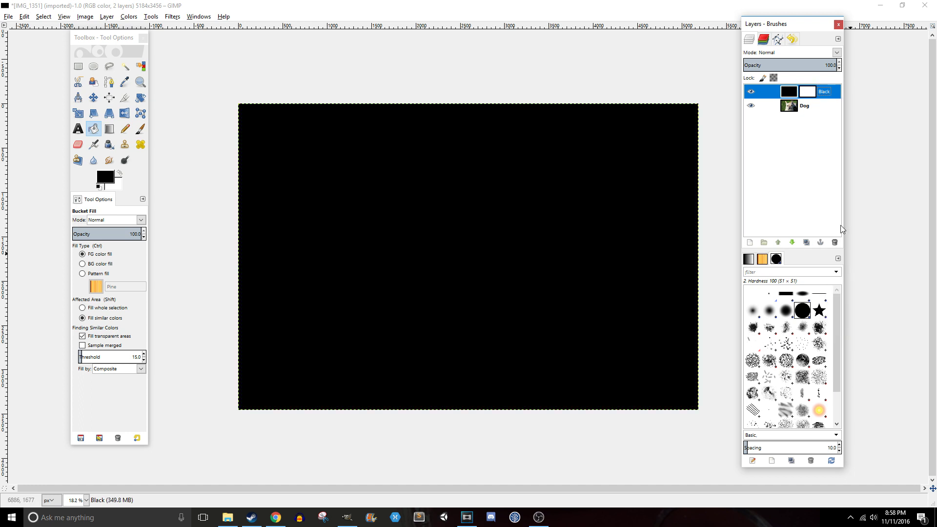
right_click(788, 95)
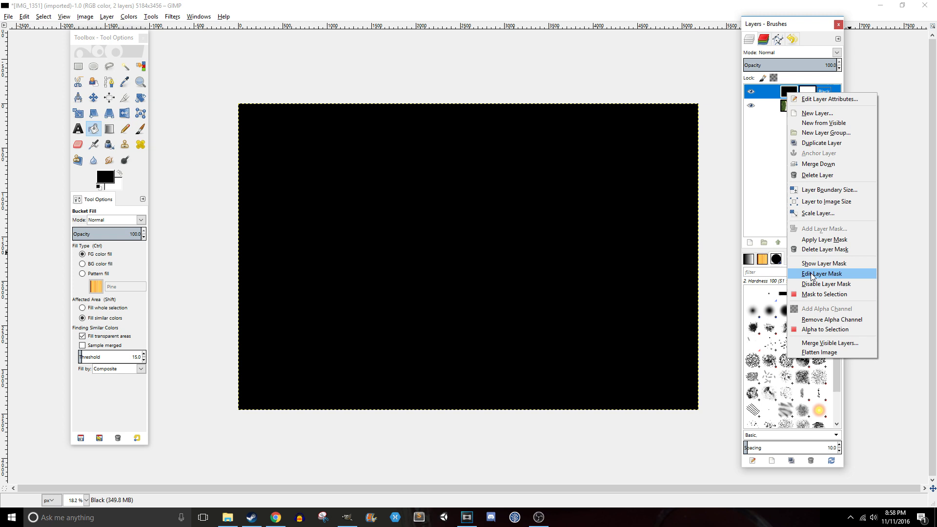
click(812, 275)
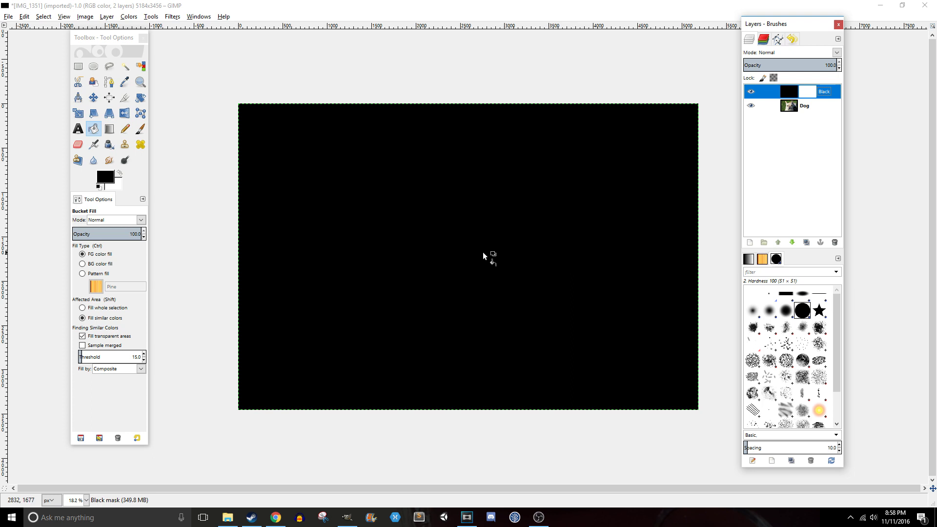
Pencil black curved strips on the mask along the top-left, bottom-left and bottom-right
click(125, 128)
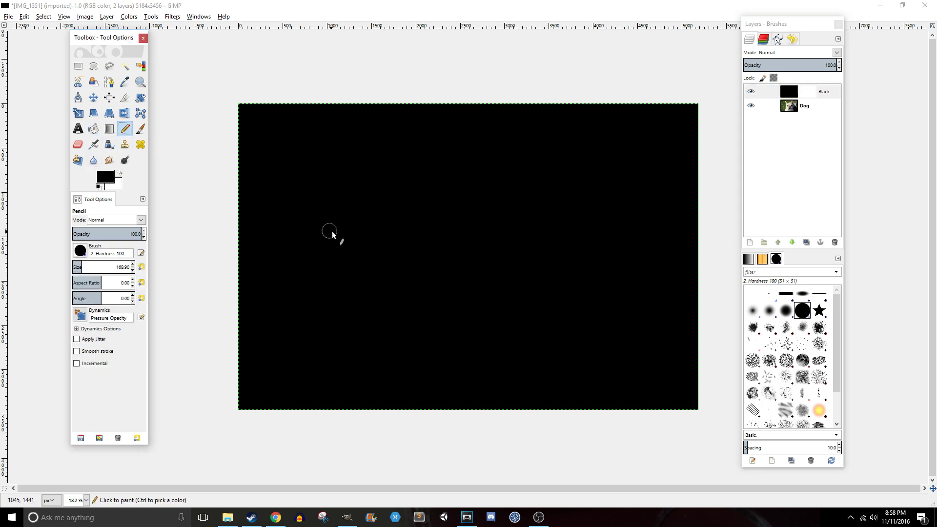
mouse_move(229, 223)
mouse_down()
mouse_move(287, 141)
mouse_move(360, 102)
mouse_up()
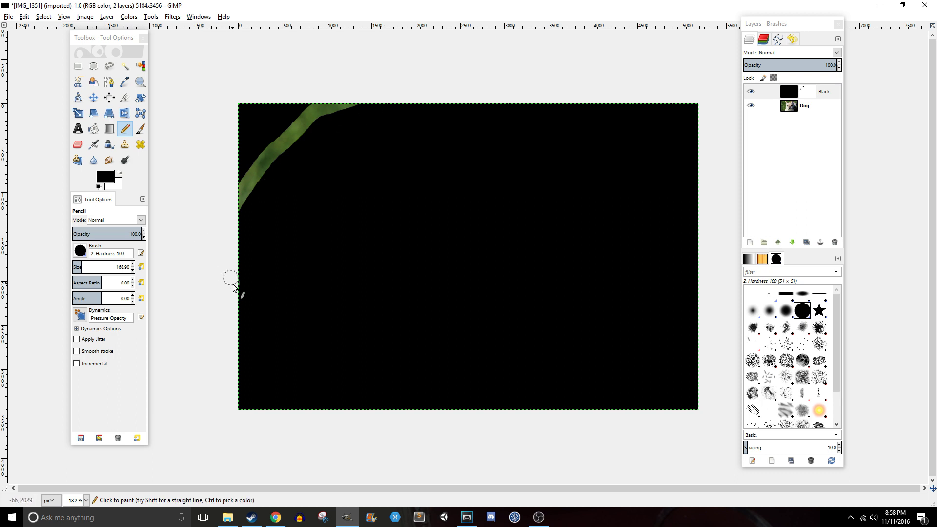
mouse_move(238, 287)
mouse_down()
mouse_move(269, 350)
mouse_move(383, 414)
mouse_up()
mouse_move(526, 422)
mouse_down()
mouse_move(673, 356)
mouse_move(723, 303)
mouse_up()
Try painting grey strokes on the mask, then undo the stray grey strokes
click(110, 177)
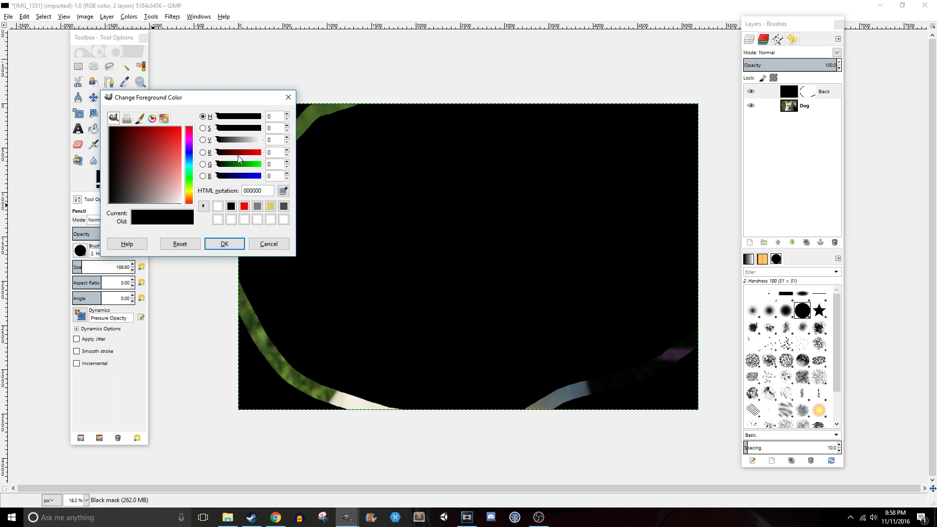
drag(231, 142, 234, 142)
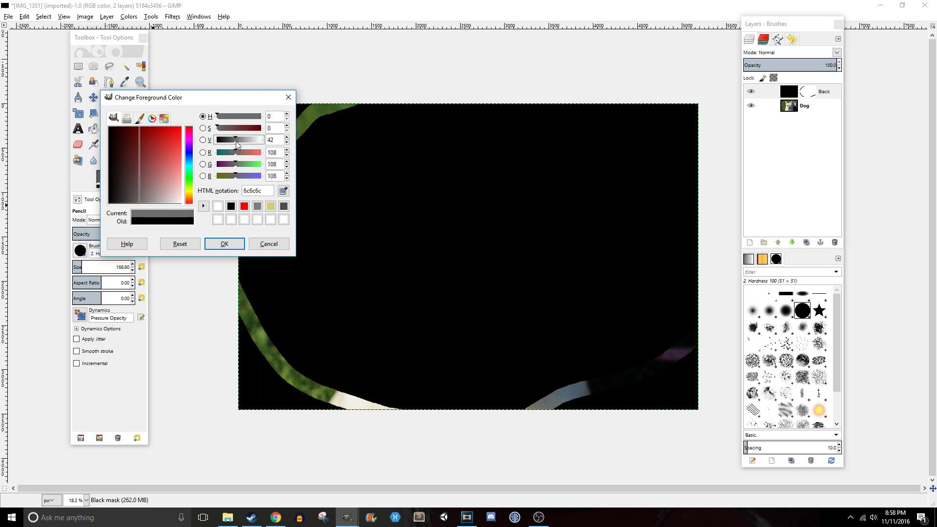
click(224, 244)
mouse_move(352, 218)
mouse_down()
mouse_move(447, 188)
mouse_move(543, 177)
mouse_move(449, 209)
mouse_move(412, 250)
mouse_up()
mouse_move(311, 116)
mouse_down()
mouse_move(328, 137)
mouse_move(337, 121)
mouse_move(330, 151)
mouse_up()
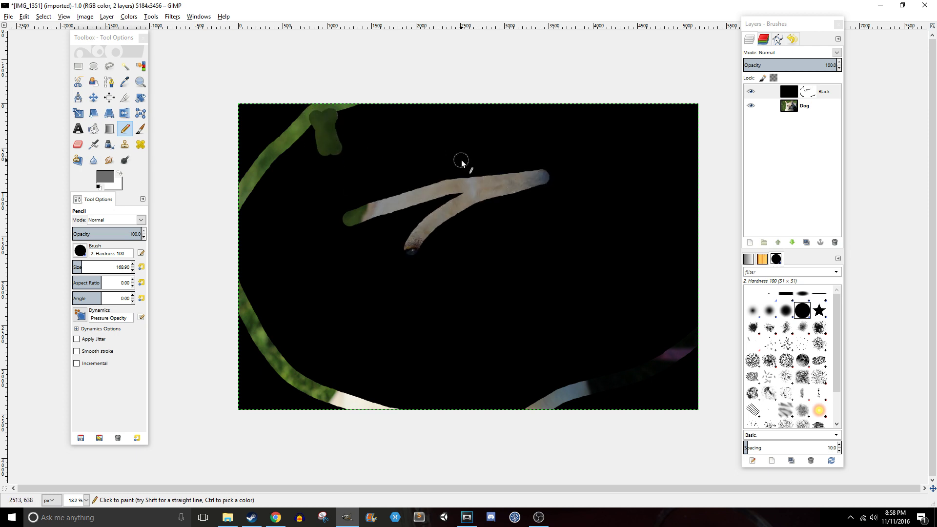
key(ctrl+z)
key(ctrl+z)
key(ctrl+z)
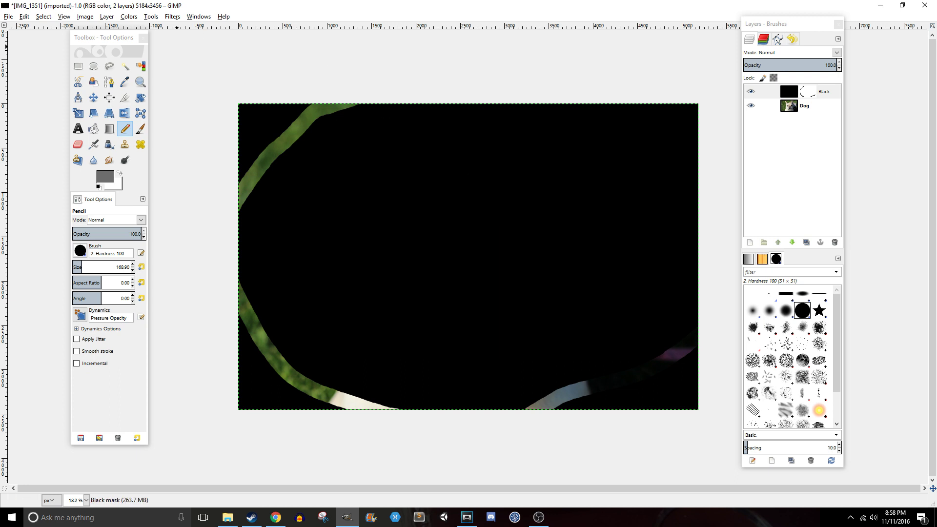
Reset the colour to black and draw the upper-right curve closing the oval outline
click(111, 177)
click(232, 219)
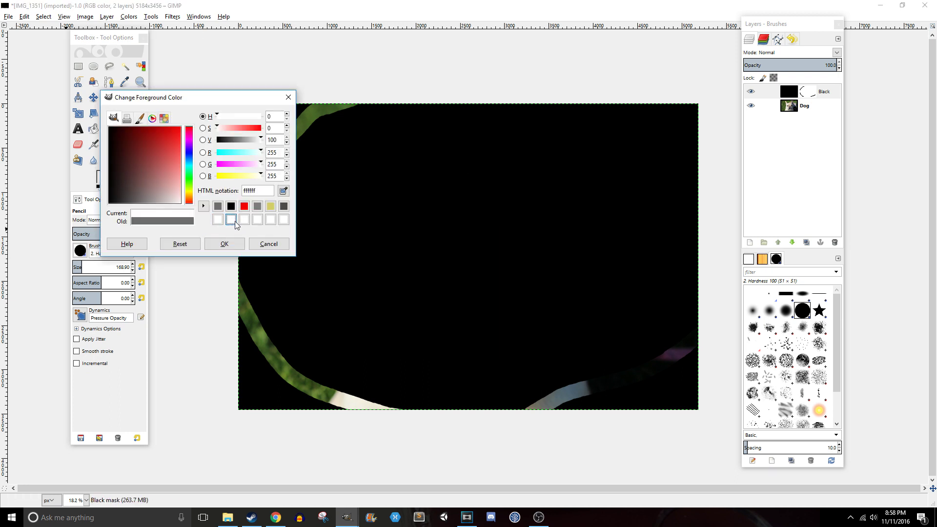
click(231, 206)
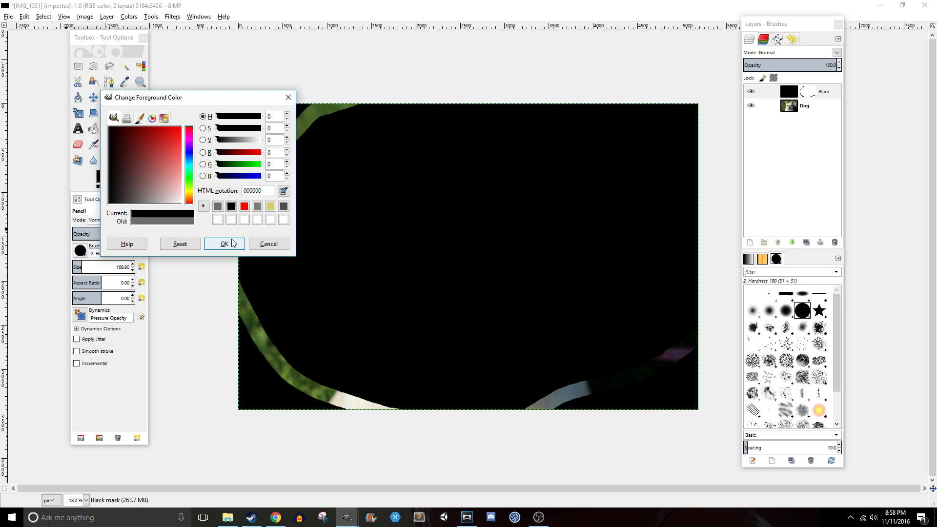
click(224, 243)
mouse_move(691, 226)
mouse_down()
mouse_move(648, 176)
mouse_move(523, 88)
mouse_up()
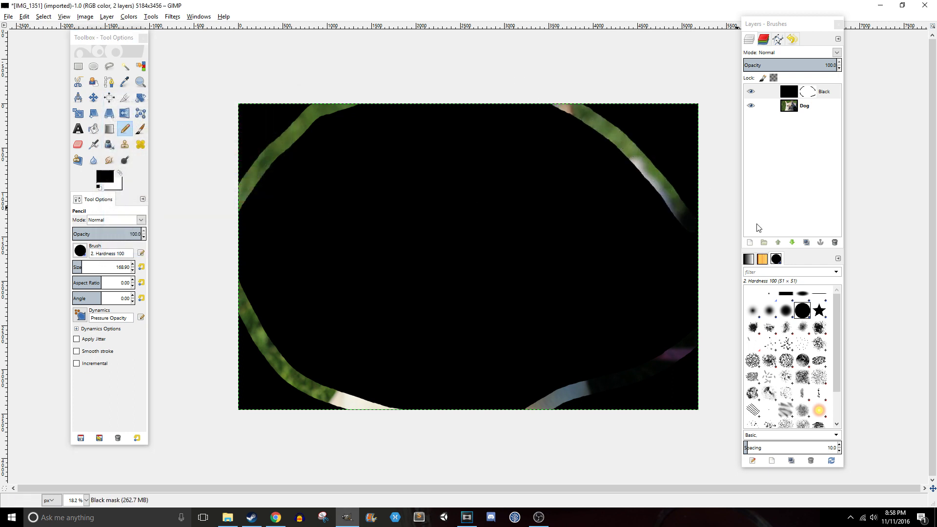
click(685, 225)
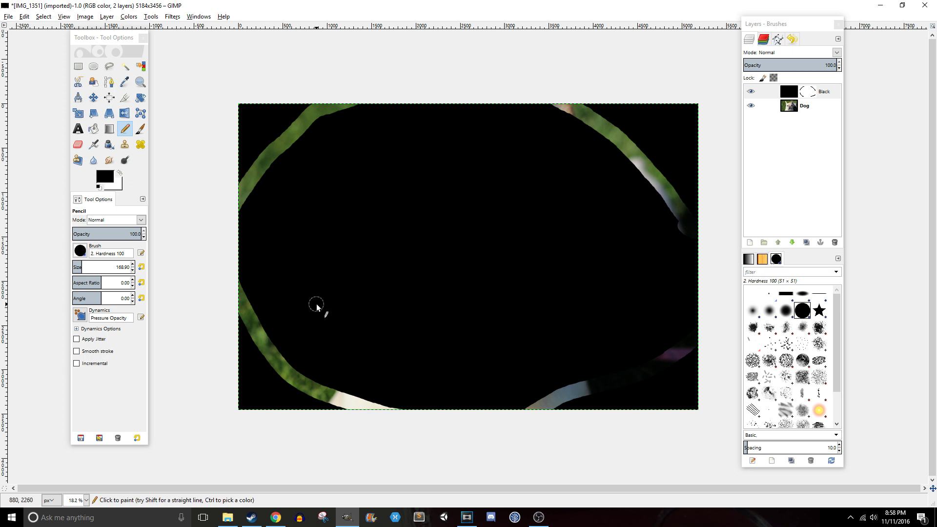
key(shift+b)
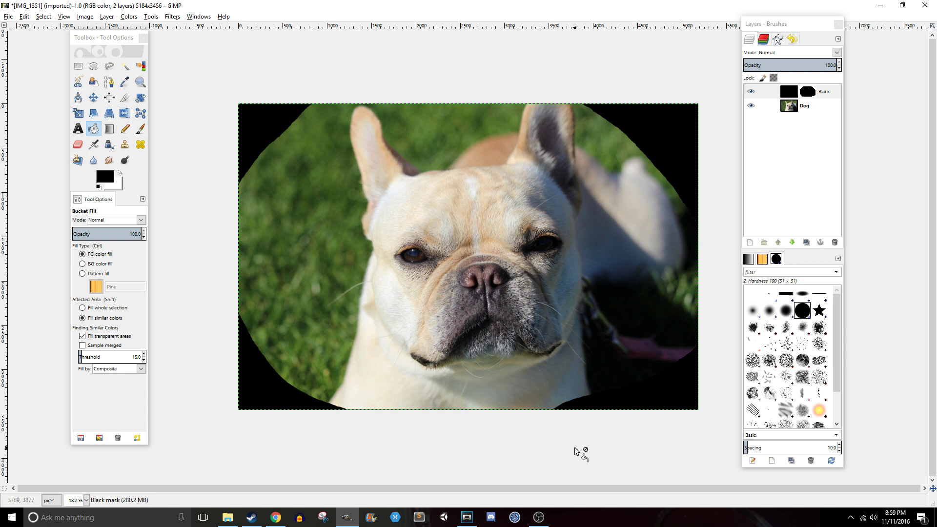
Apply a Gaussian blur of 500 px horizontal and vertical to the Black layer mask
click(174, 17)
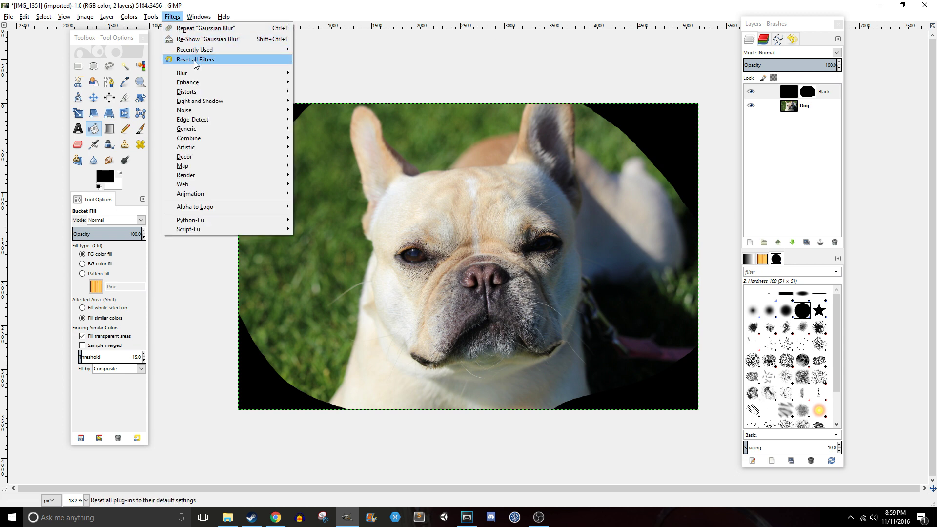
mouse_move(196, 72)
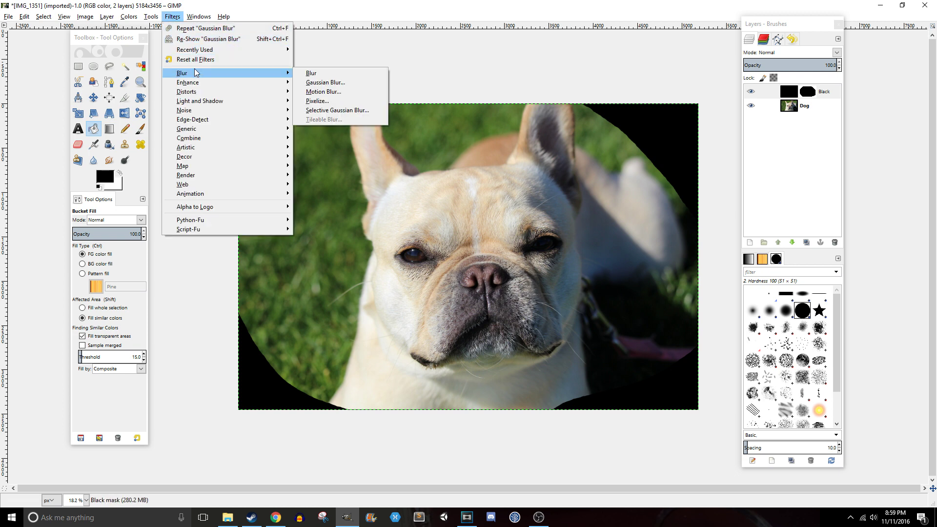
click(308, 84)
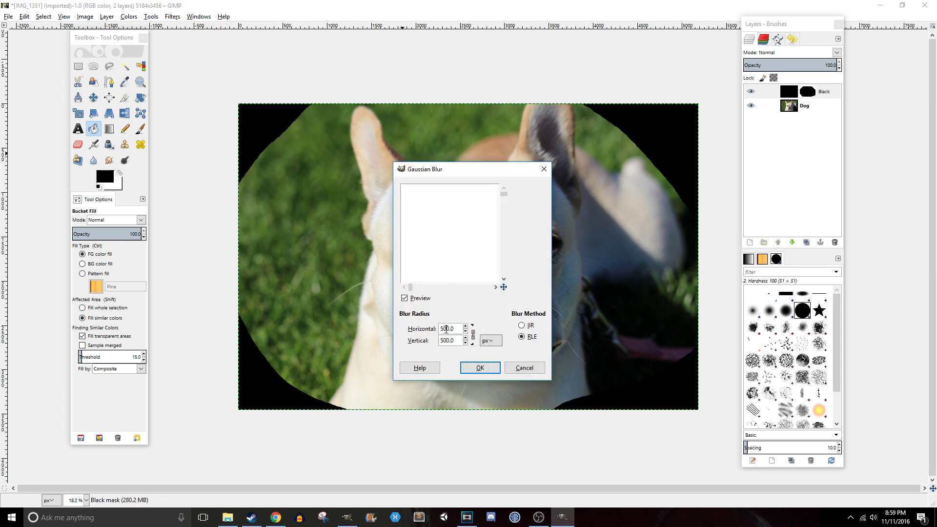
click(457, 327)
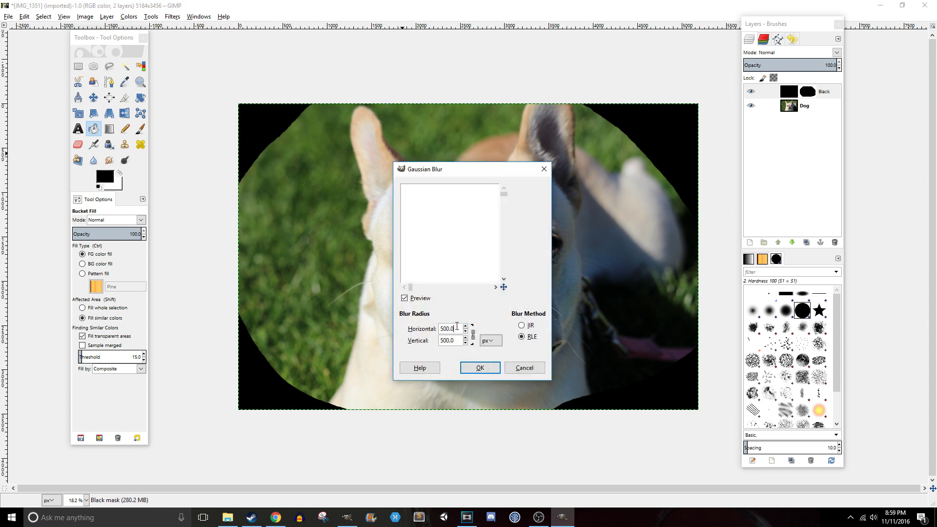
click(479, 368)
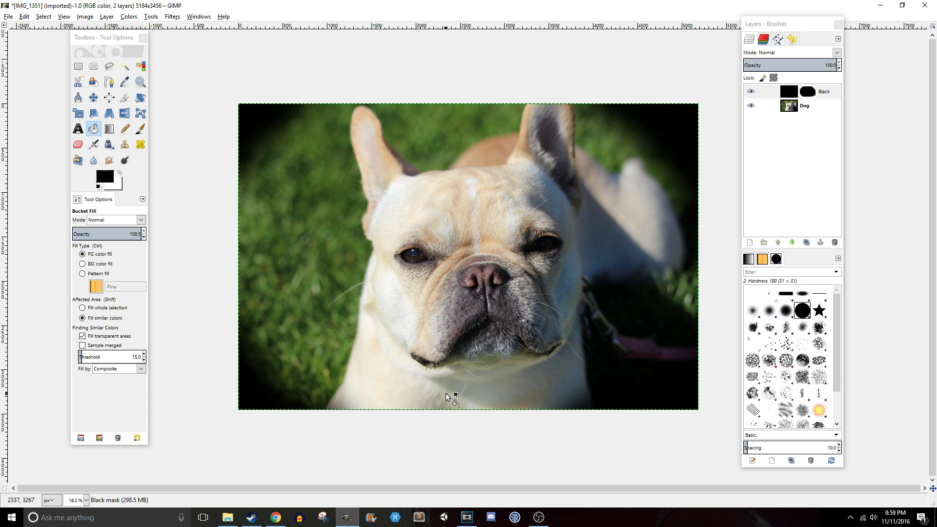
Duplicate the Dog layer to create a Dog copy layer
click(801, 113)
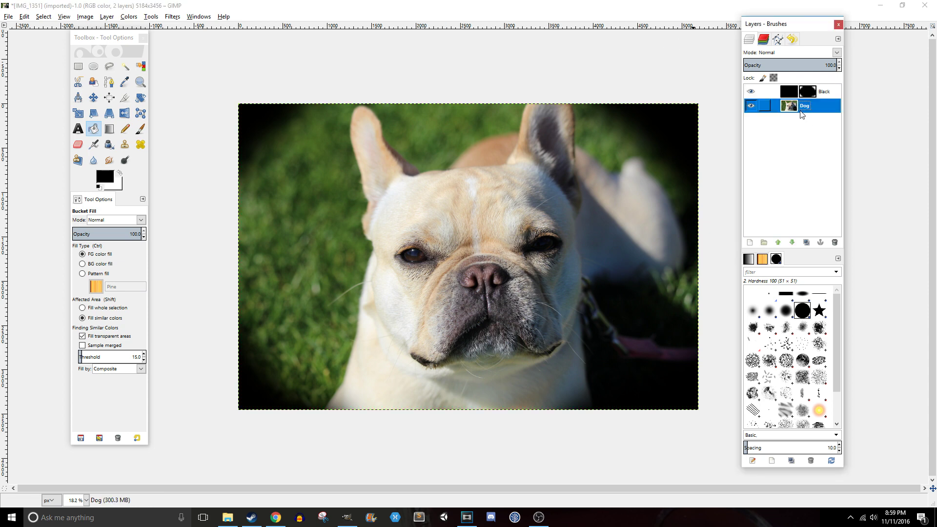
right_click(801, 113)
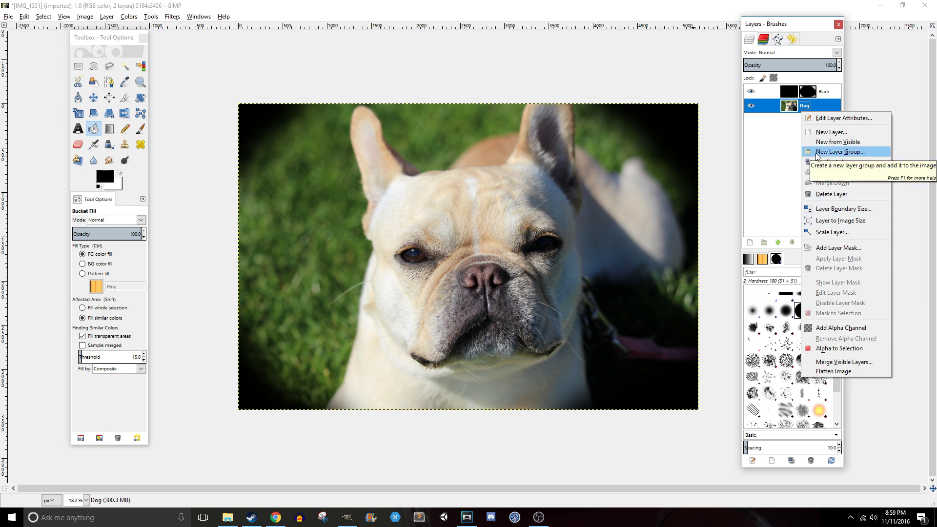
click(824, 162)
Desaturate the original Dog layer by Lightness, checking it by toggling Dog copy's visibility
click(810, 125)
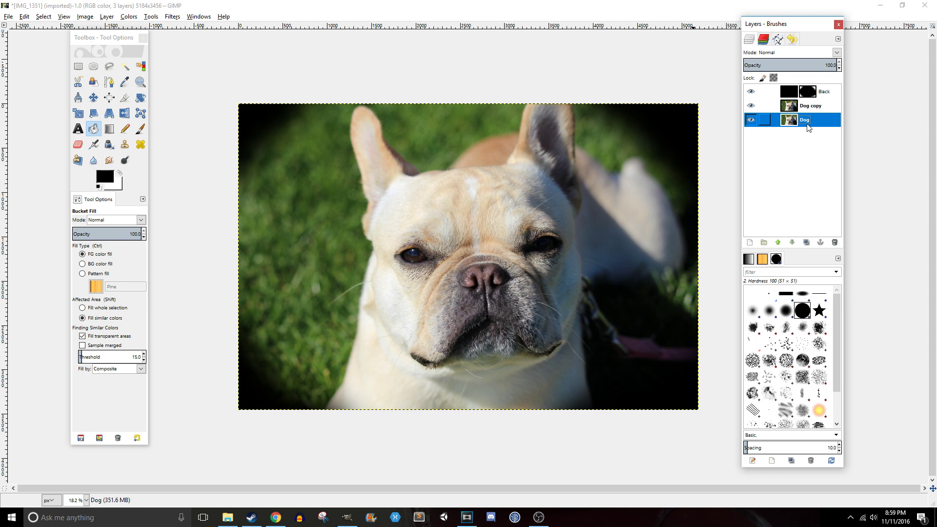
click(129, 17)
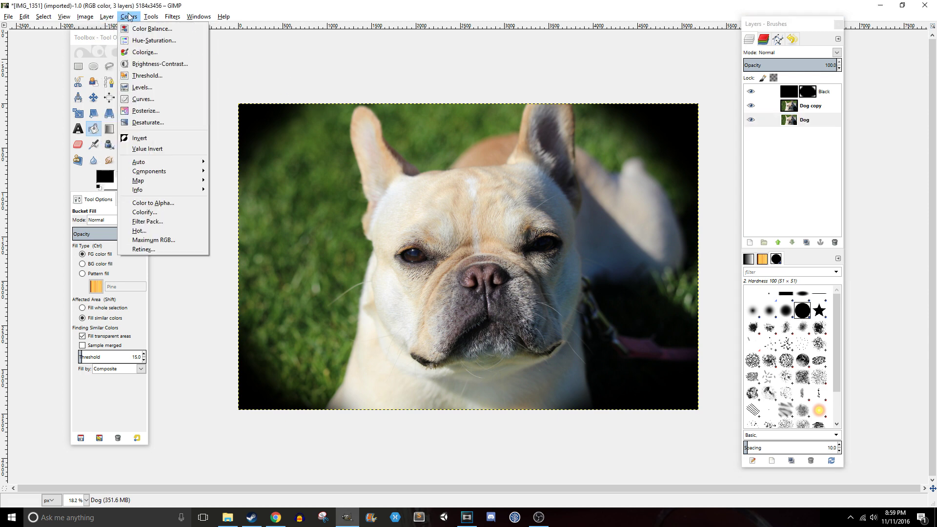
click(148, 122)
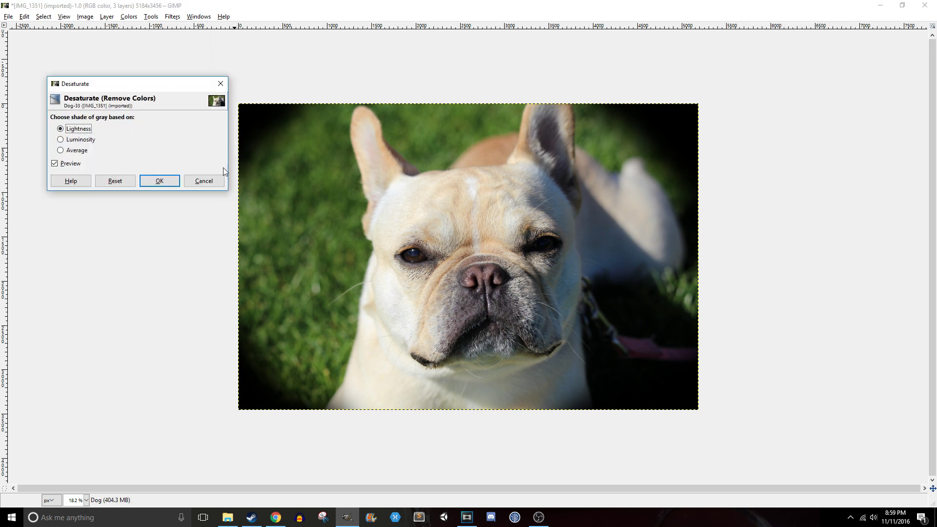
click(159, 181)
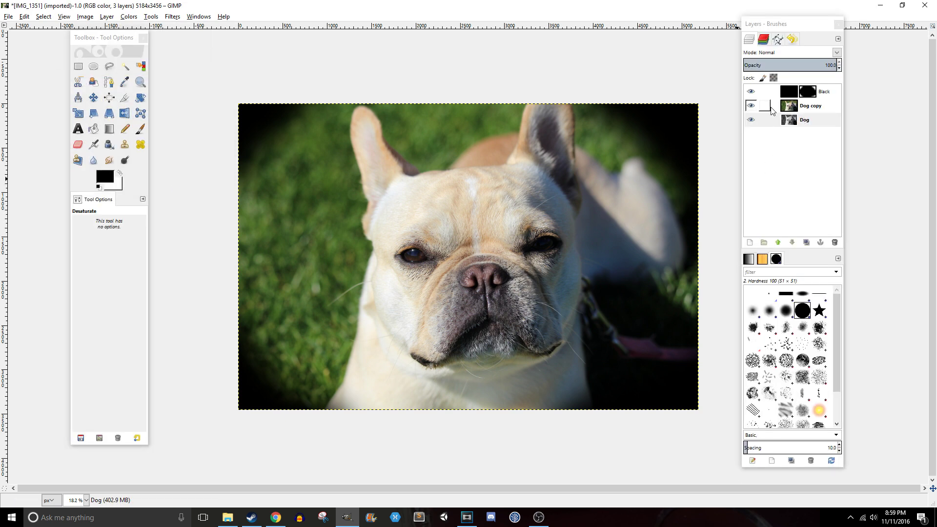
click(751, 106)
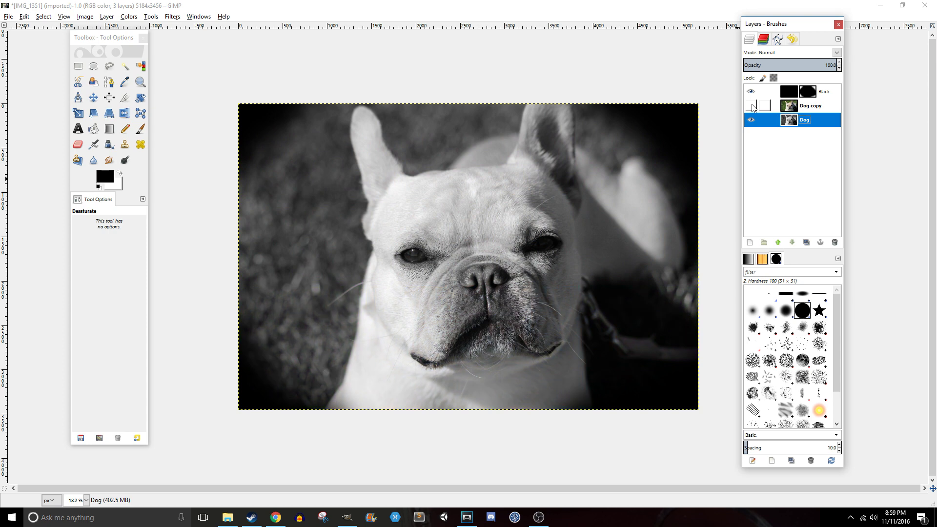
click(751, 106)
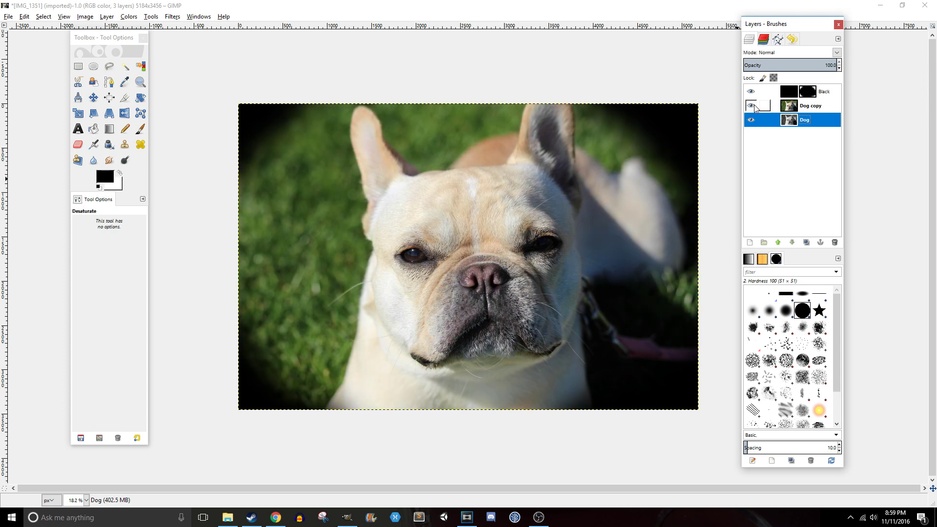
click(802, 111)
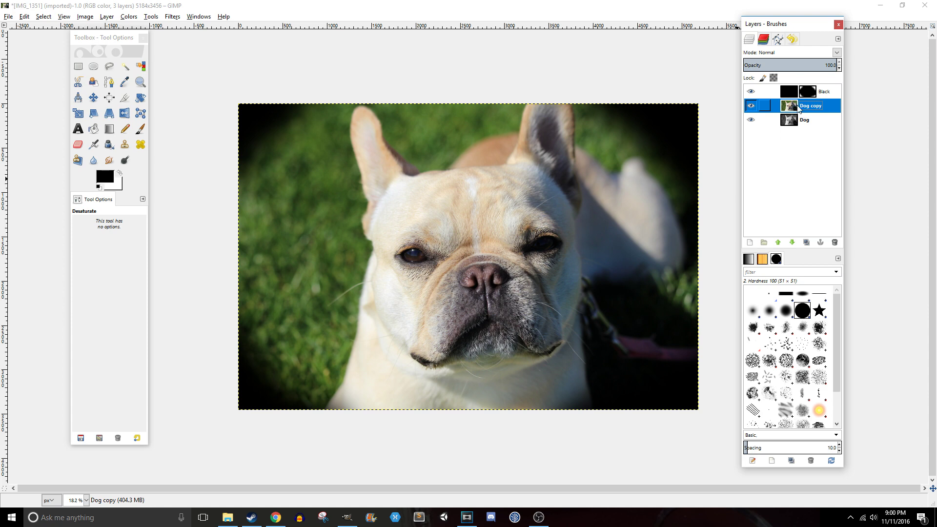
Add a Black (full transparency) layer mask to the Dog copy layer
right_click(798, 109)
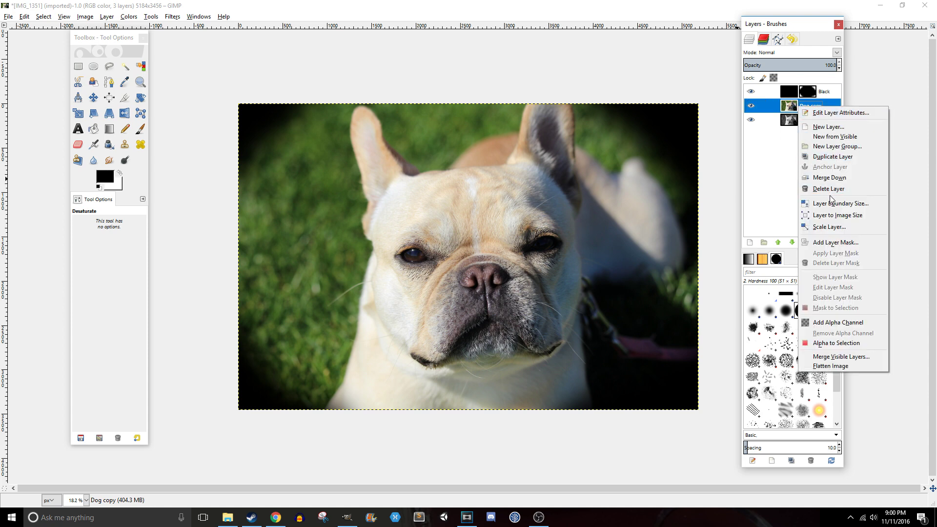
click(839, 242)
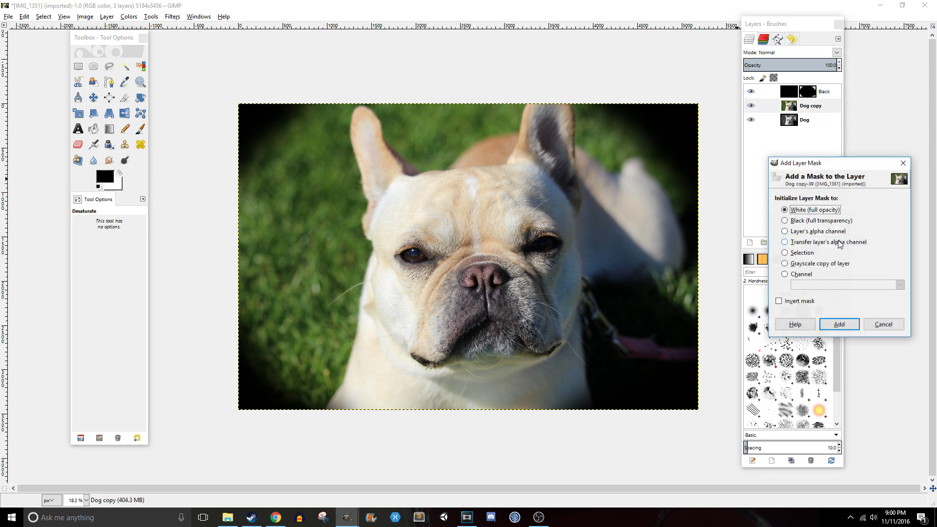
click(819, 220)
click(839, 324)
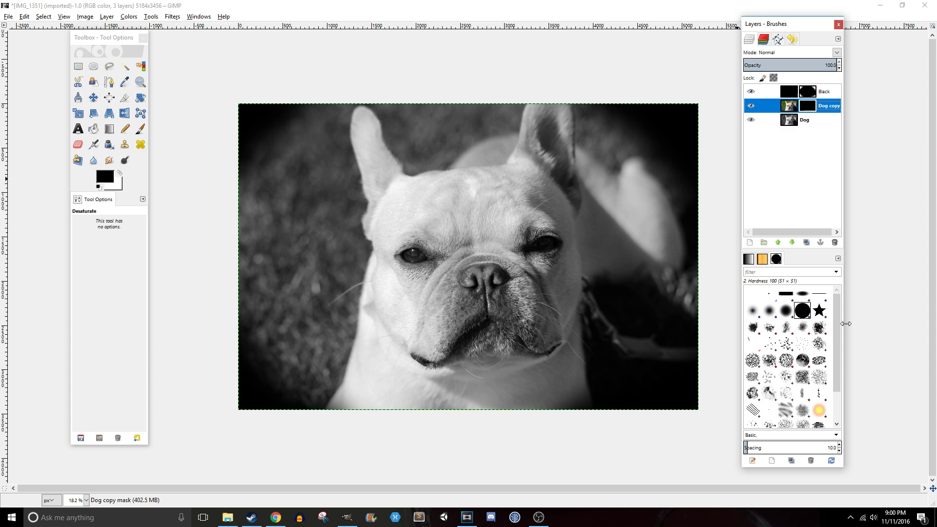
Pencil white over the dog's forehead, eyes, nose, cheek and chin, enlarging the brush to about 563 px
click(118, 174)
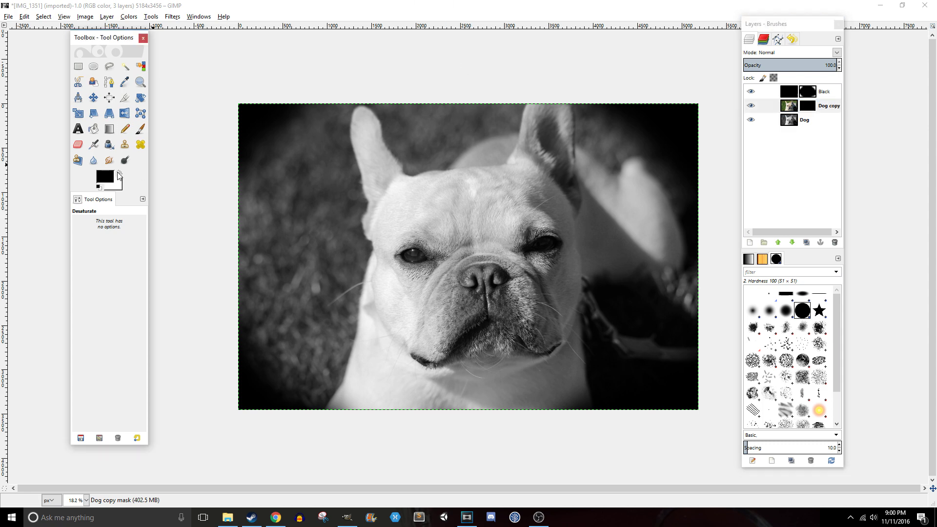
click(119, 174)
click(125, 129)
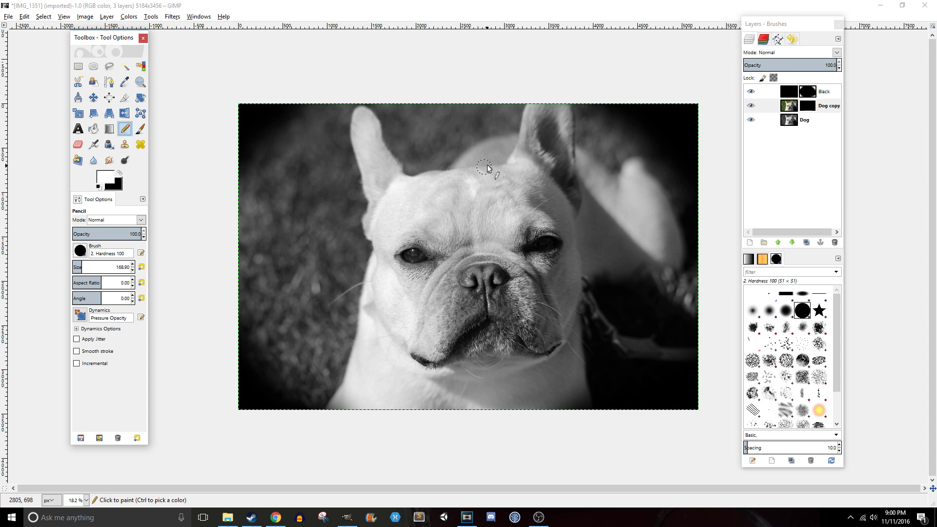
drag(493, 160, 445, 263)
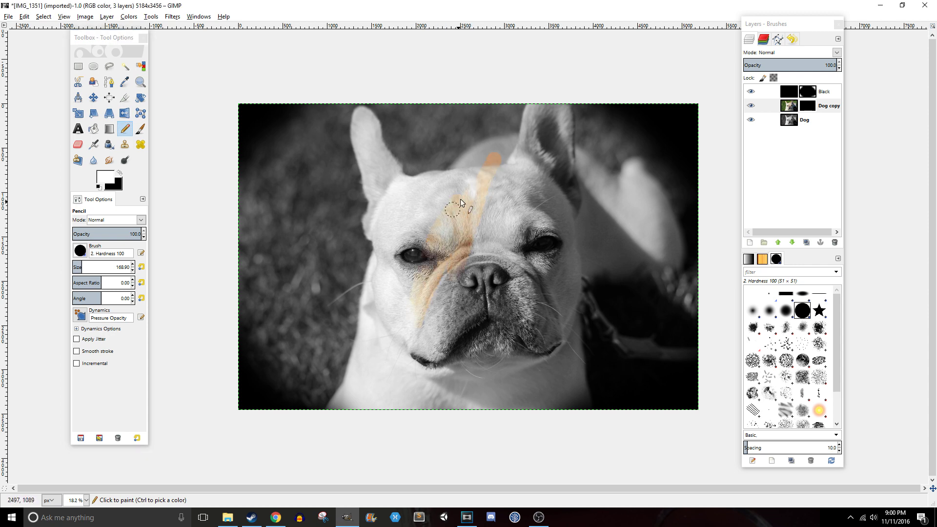
click(470, 276)
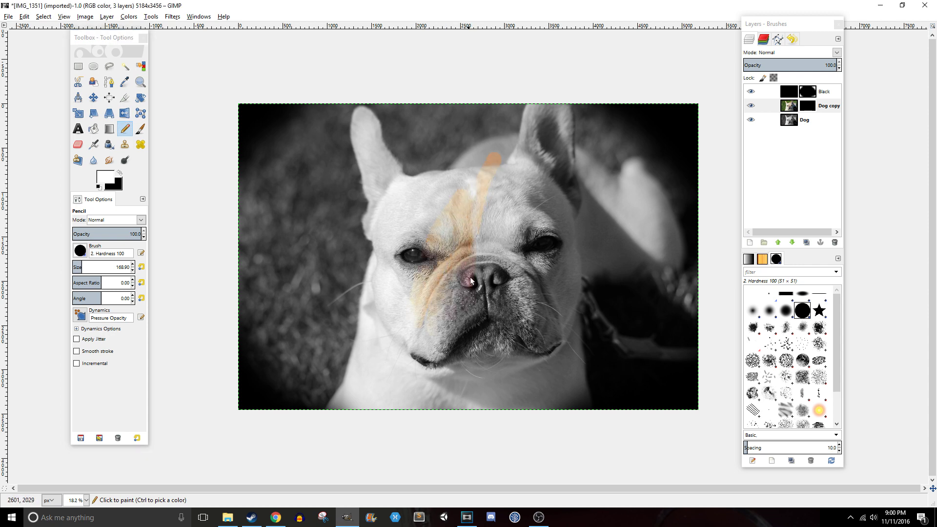
click(474, 169)
click(504, 155)
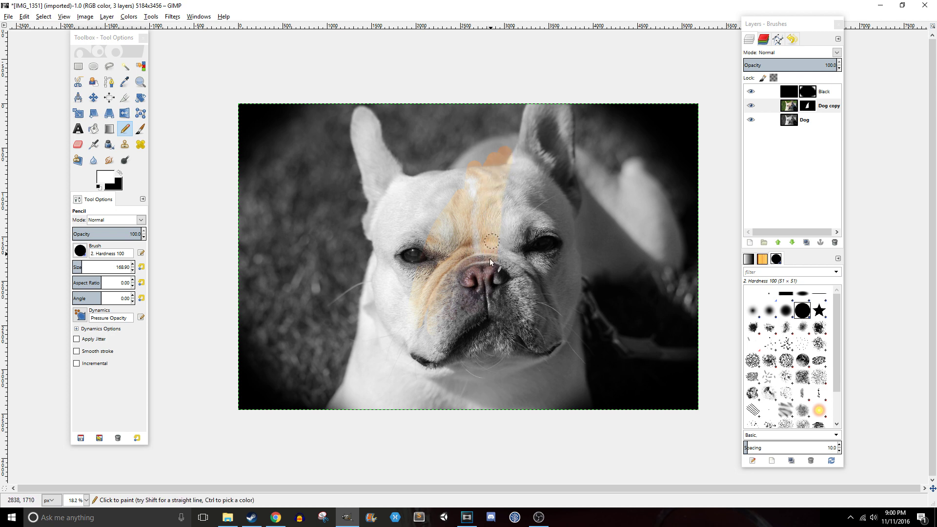
click(449, 193)
click(472, 162)
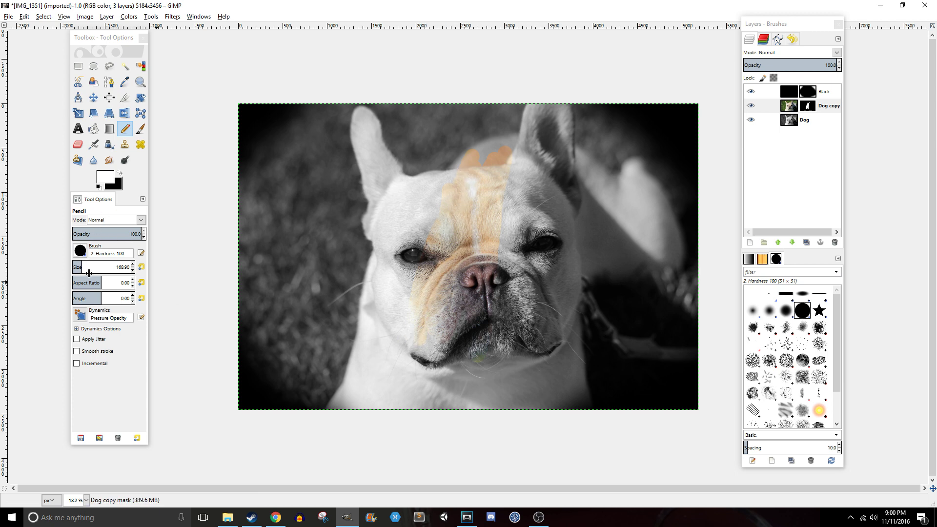
drag(89, 272, 105, 268)
mouse_move(439, 205)
mouse_down()
mouse_move(451, 398)
mouse_move(468, 408)
mouse_move(567, 417)
mouse_move(553, 203)
mouse_move(568, 261)
mouse_move(659, 247)
mouse_move(636, 194)
mouse_move(598, 192)
mouse_move(539, 144)
mouse_move(543, 122)
mouse_move(495, 162)
mouse_move(397, 204)
mouse_move(370, 147)
mouse_move(398, 293)
mouse_move(379, 352)
mouse_up()
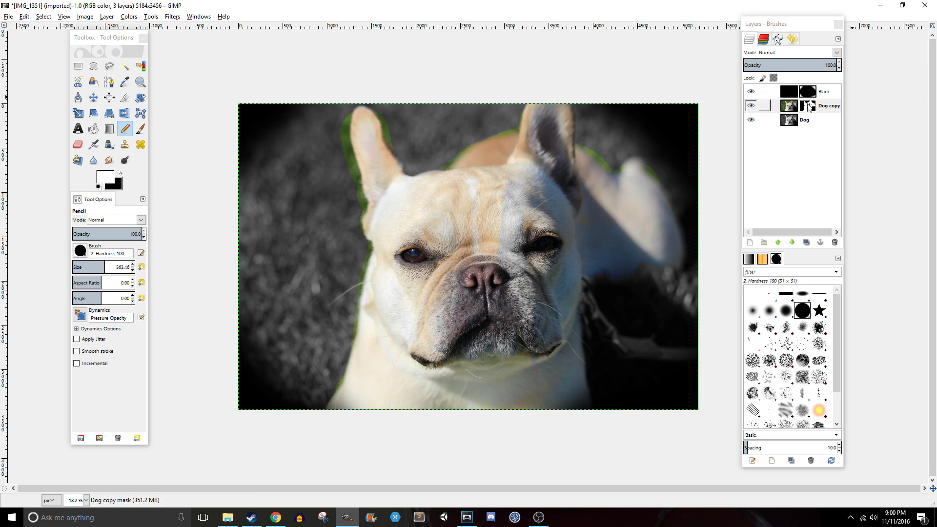
After checking the mask view, paint black over the green fringe along the left ear and back
alt+click(808, 105)
right_click(807, 106)
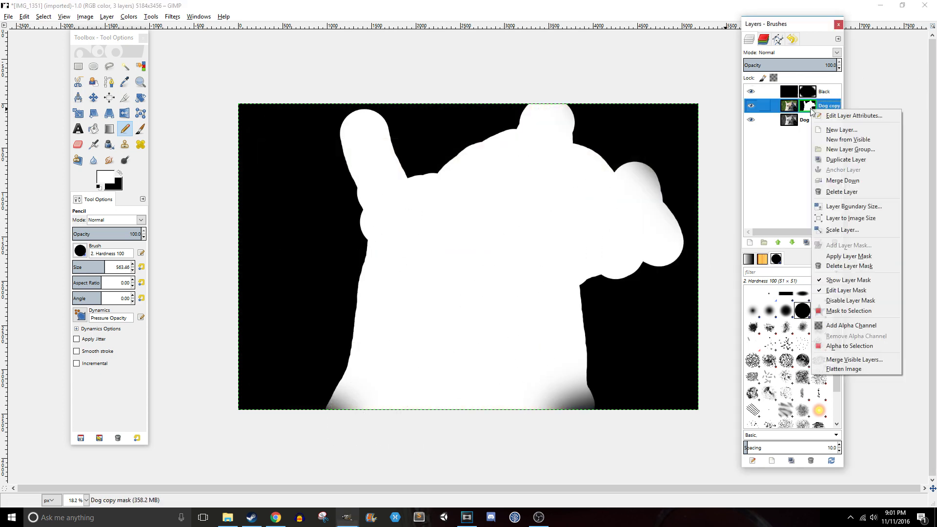
click(829, 281)
key(x)
mouse_move(341, 191)
mouse_down()
mouse_move(415, 159)
mouse_move(408, 126)
mouse_move(628, 148)
mouse_move(608, 139)
mouse_move(659, 157)
mouse_up()
drag(497, 110, 444, 168)
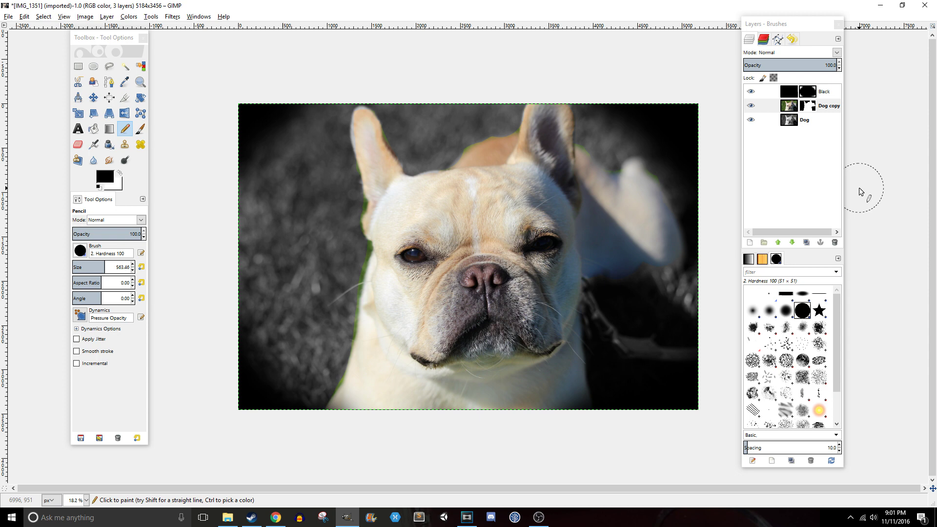